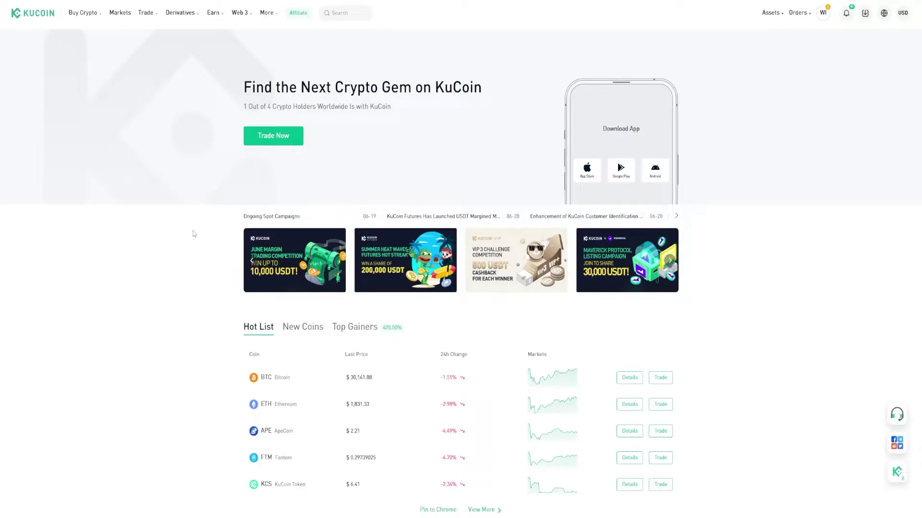
# - Open KuCoin's Deposit Crypto page from the Assets menu
pyautogui.moveTo(623, 24)
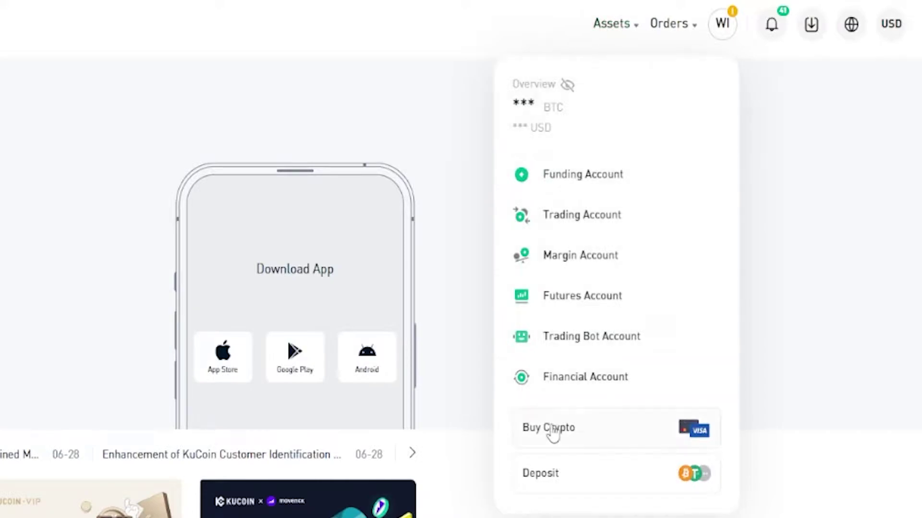
pyautogui.click(555, 485)
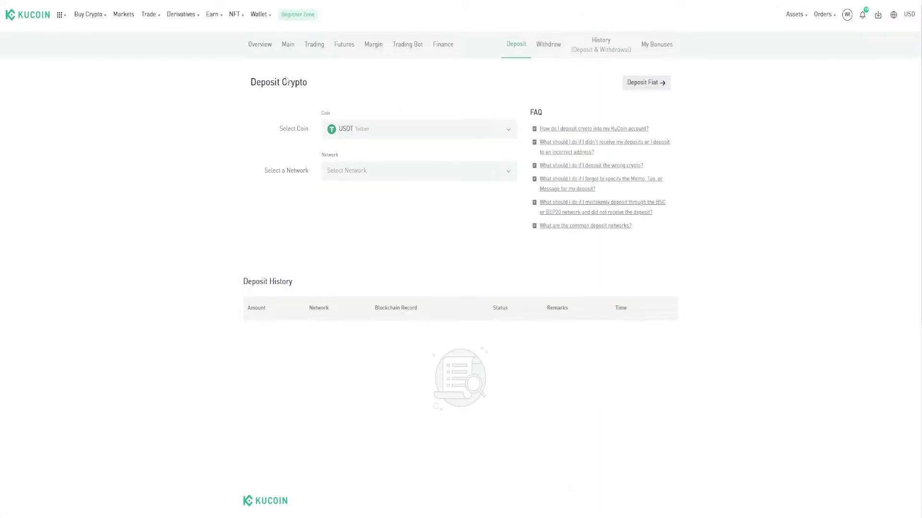
# - Select ETH (Ethereum) as the deposit coin by searching 'eth' in the coin list
pyautogui.moveTo(252, 82); pyautogui.dragTo(328, 80)
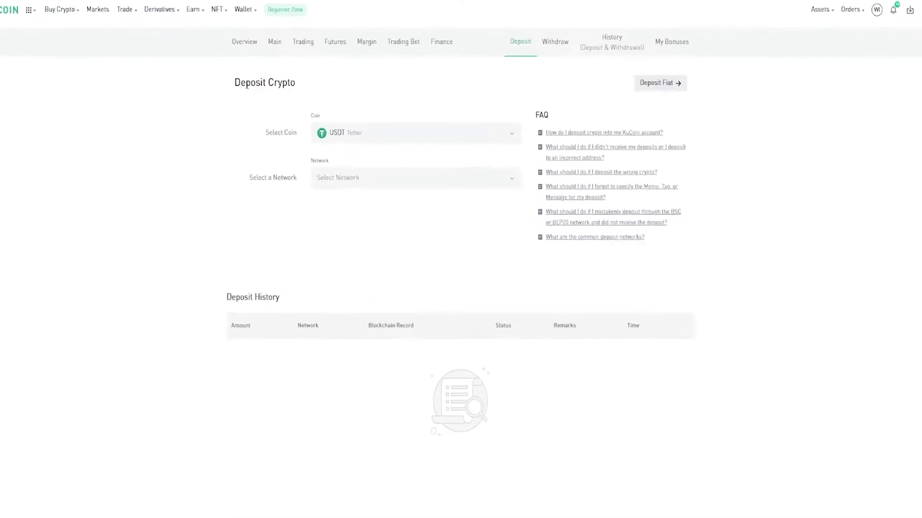
pyautogui.moveTo(279, 129); pyautogui.dragTo(310, 131)
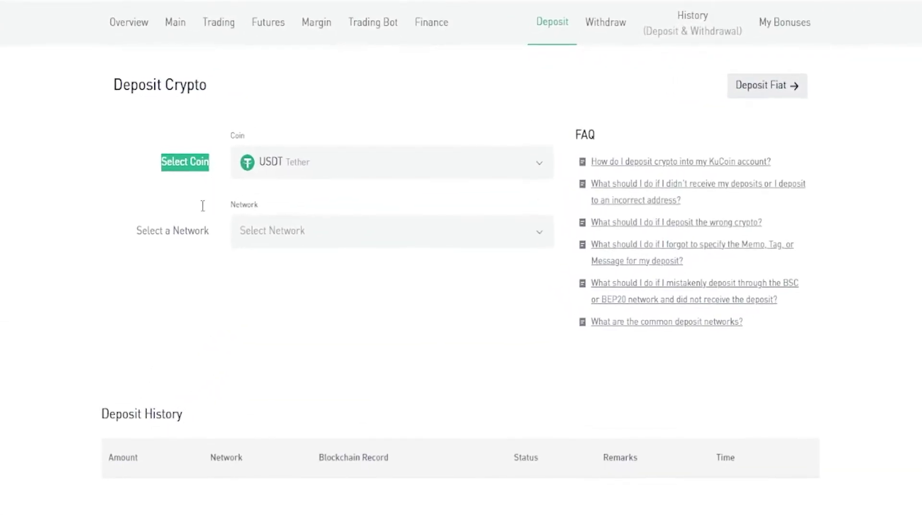
pyautogui.click(337, 166)
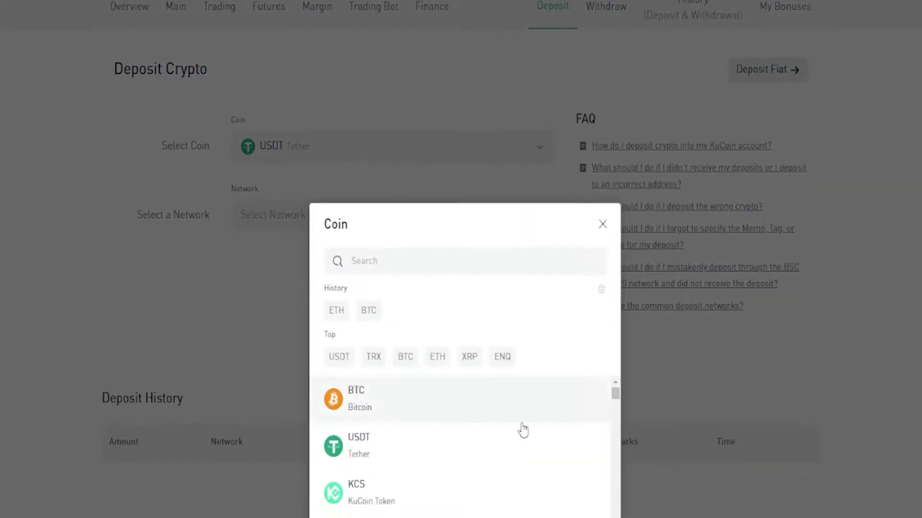
pyautogui.scroll(-2, 440, 438)
pyautogui.scroll(-8, 440, 437)
pyautogui.scroll(10, 438, 432)
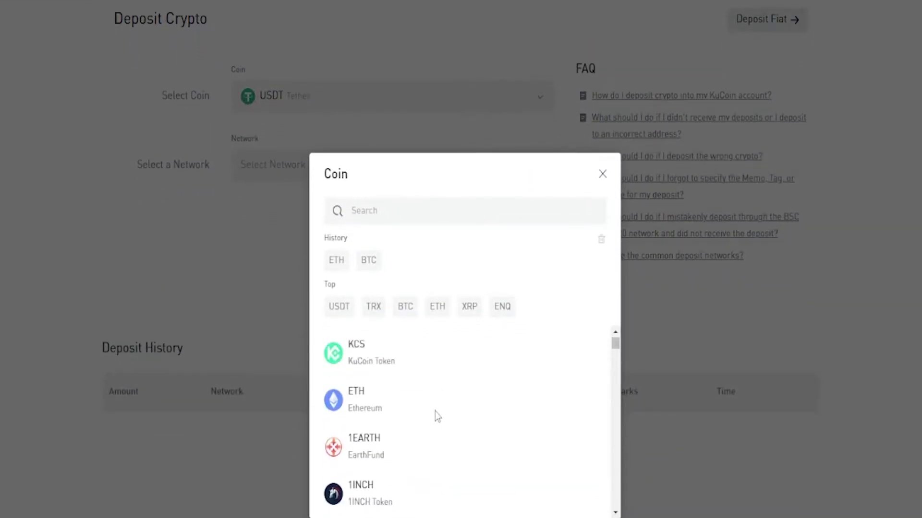
pyautogui.click(435, 220)
pyautogui.write('eth')
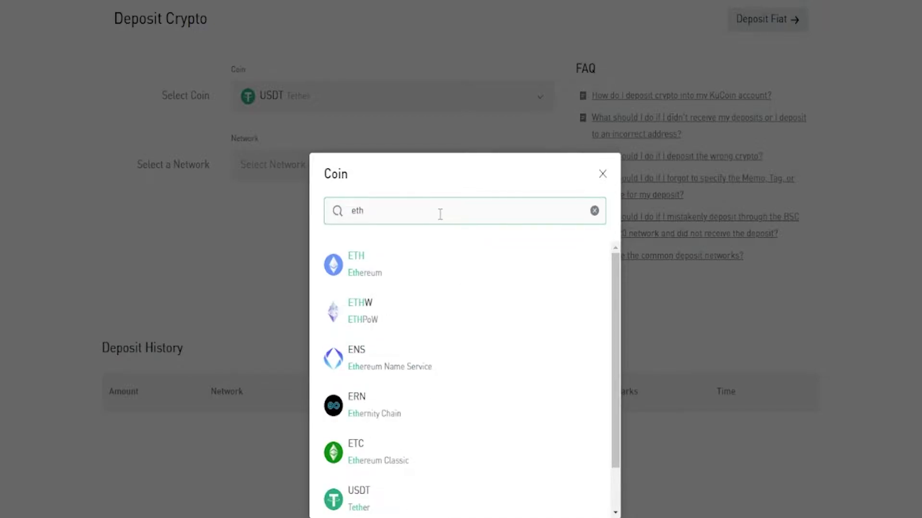
pyautogui.click(369, 277)
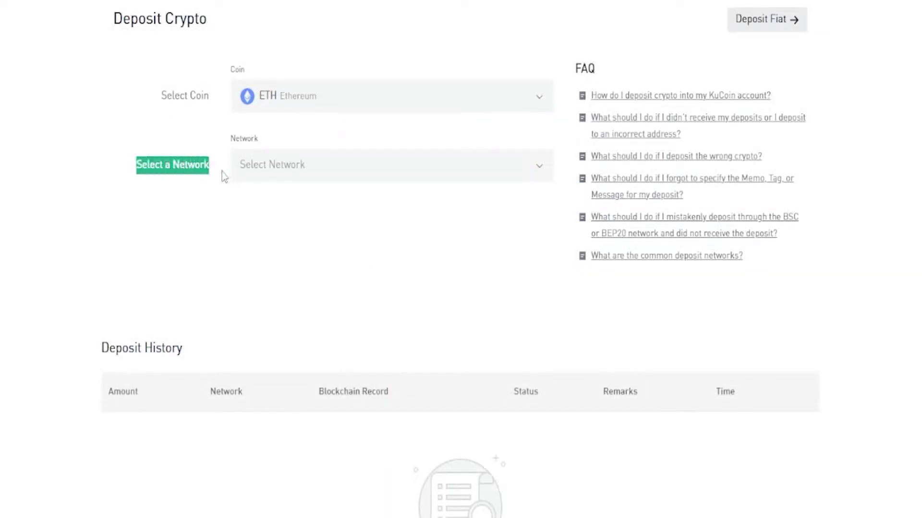
# - Choose the ETH Ethereum(ERC20) network to reveal the deposit address and 0.002 ETH minimum
pyautogui.click(333, 169)
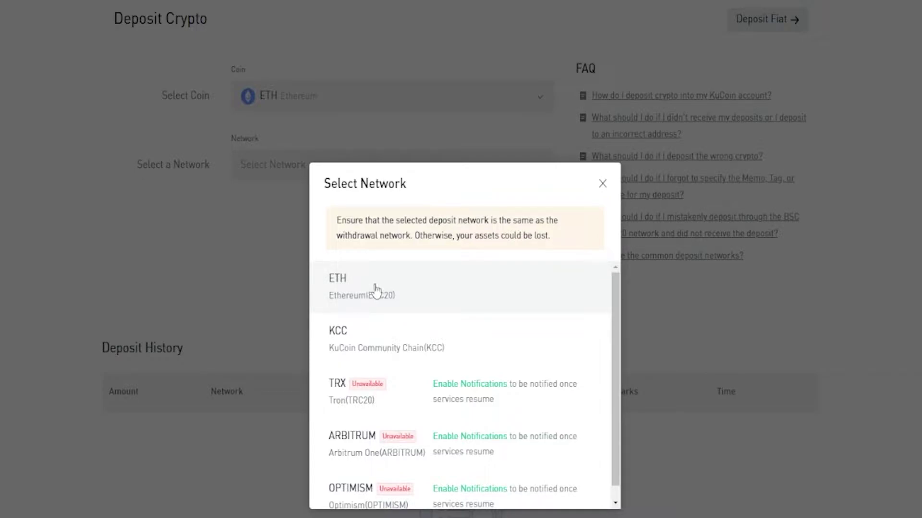
pyautogui.click(425, 299)
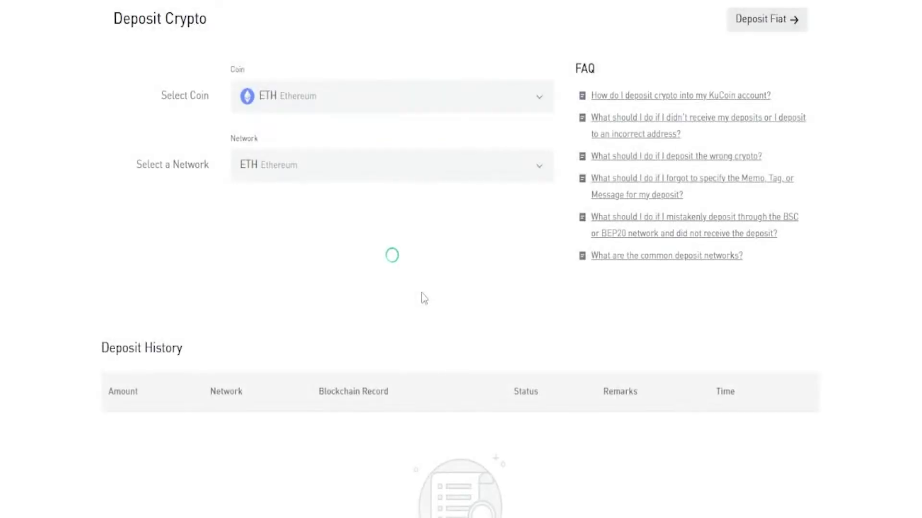
pyautogui.moveTo(230, 225); pyautogui.dragTo(299, 223)
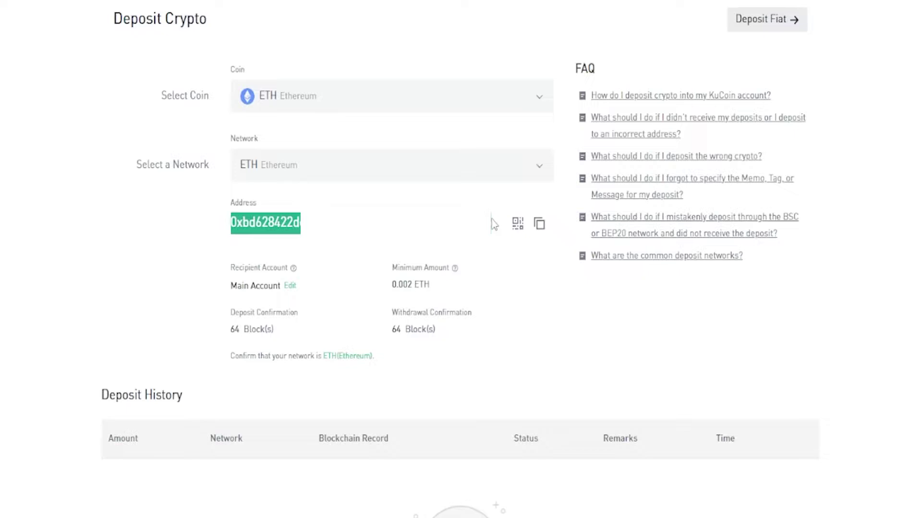
# - Copy KuCoin's ETH deposit address to the clipboard
pyautogui.moveTo(516, 226)
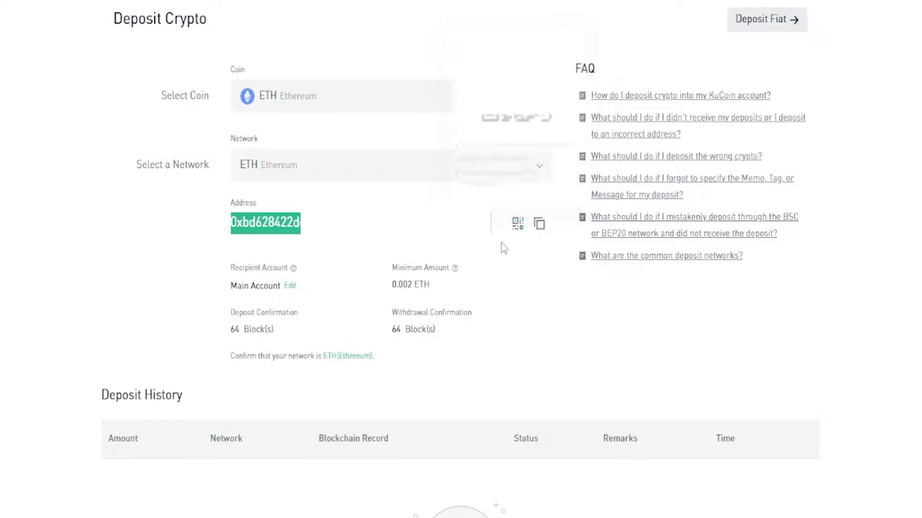
pyautogui.click(540, 225)
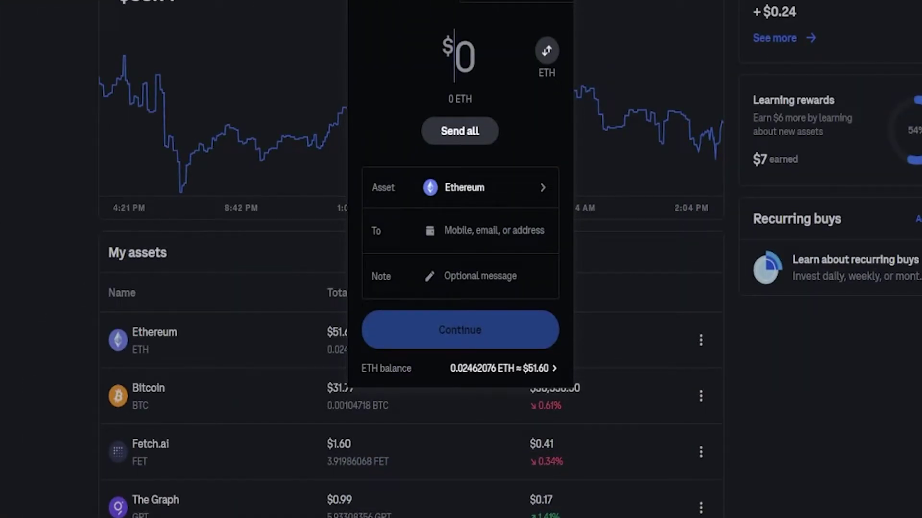
# - Paste the KuCoin address as recipient and send the entire ETH balance ($50.69) to review
pyautogui.click(473, 232)
pyautogui.rightClick(473, 231)
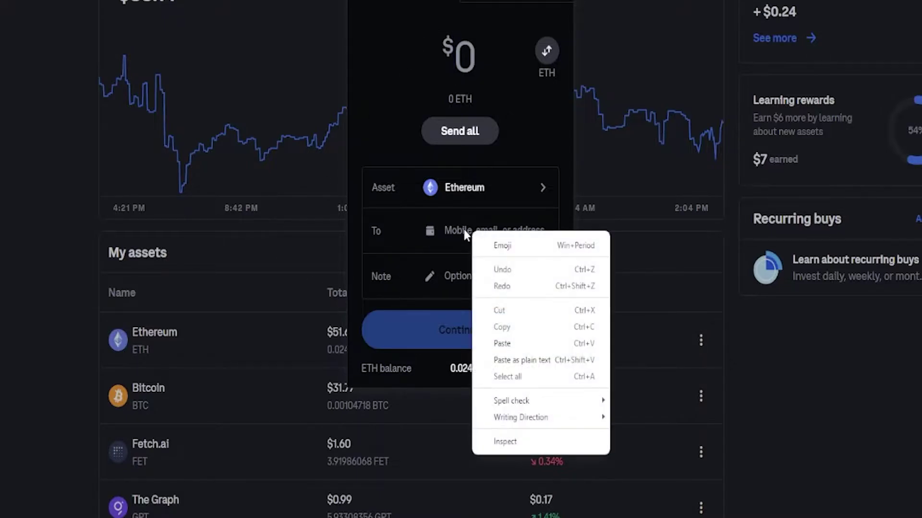
pyautogui.click(514, 343)
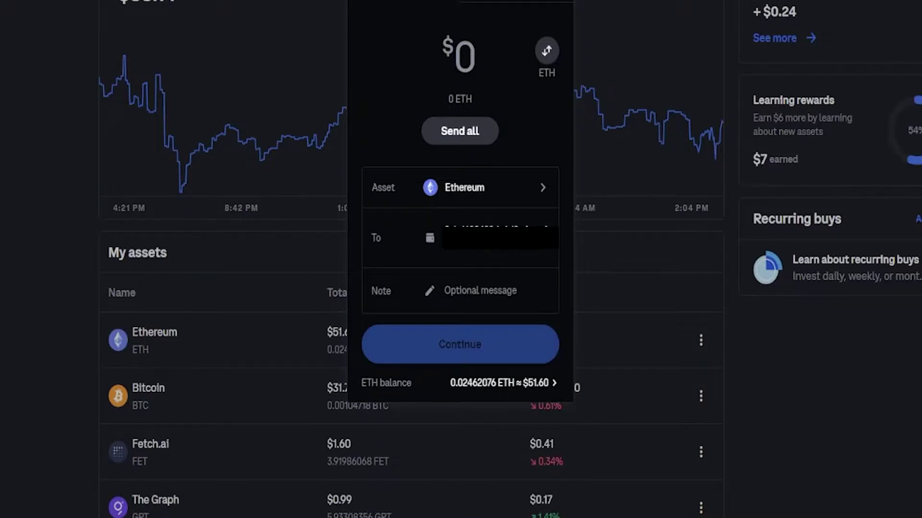
pyautogui.click(454, 136)
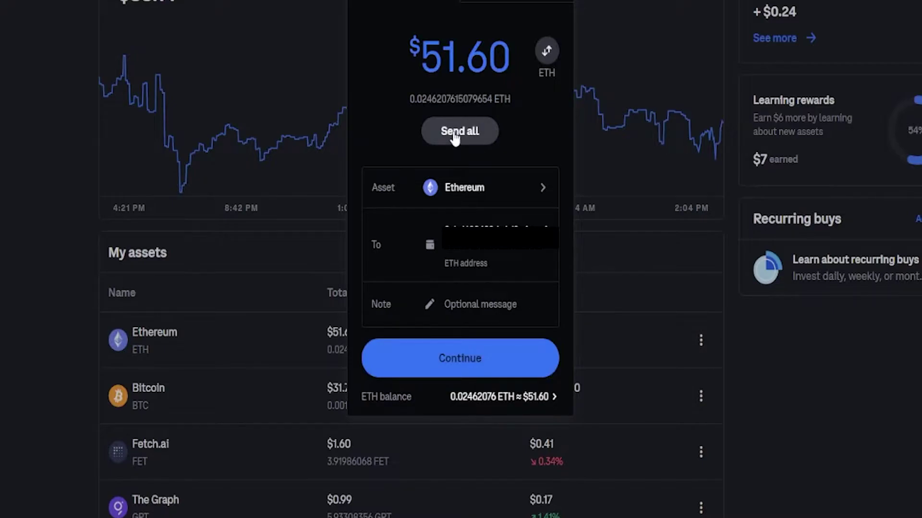
pyautogui.click(481, 356)
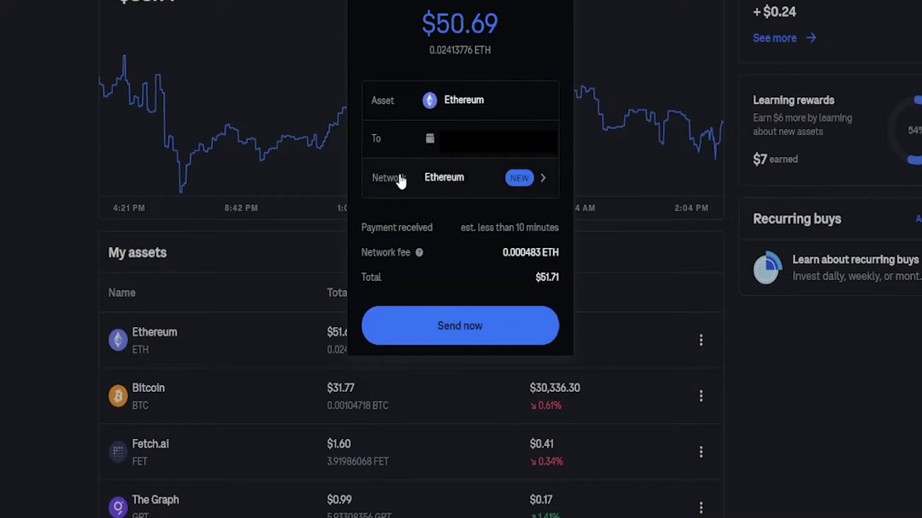
# - Keep Ethereum as the network, accept the warning, and submit the 0.02413776 ETH send
pyautogui.click(437, 189)
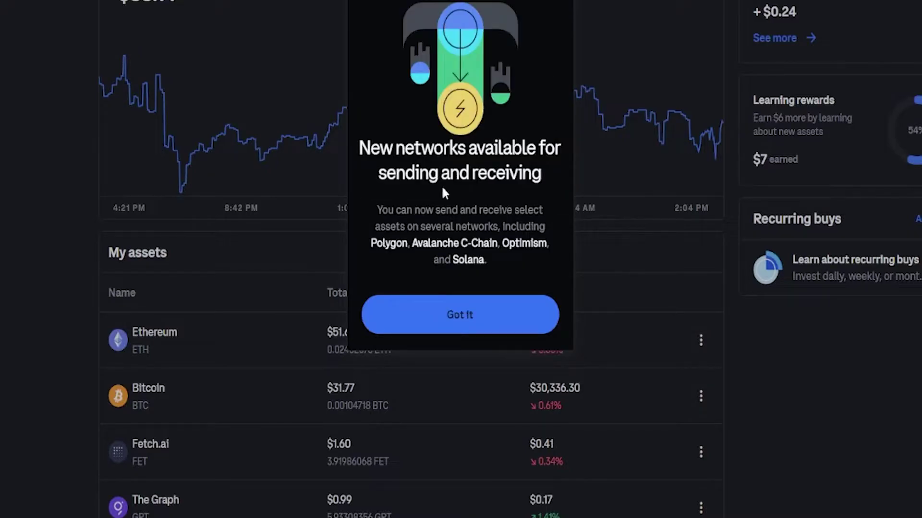
pyautogui.click(457, 325)
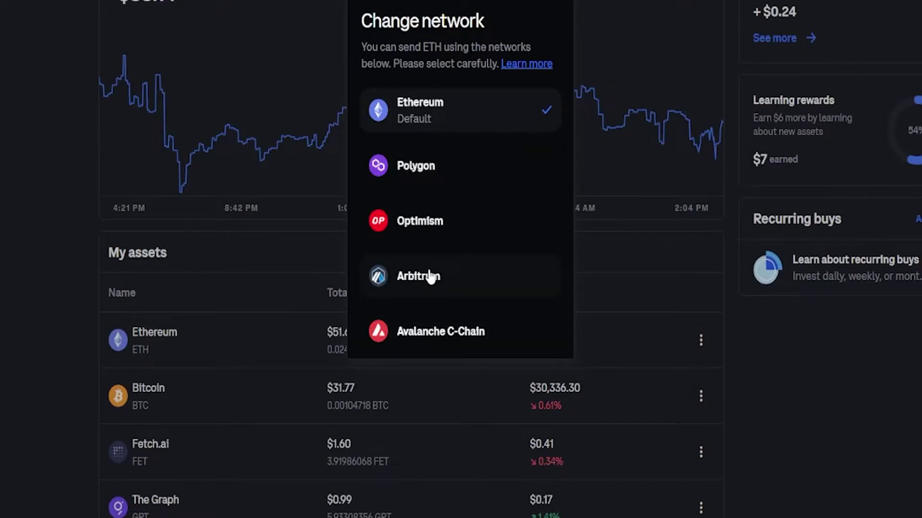
pyautogui.click(471, 107)
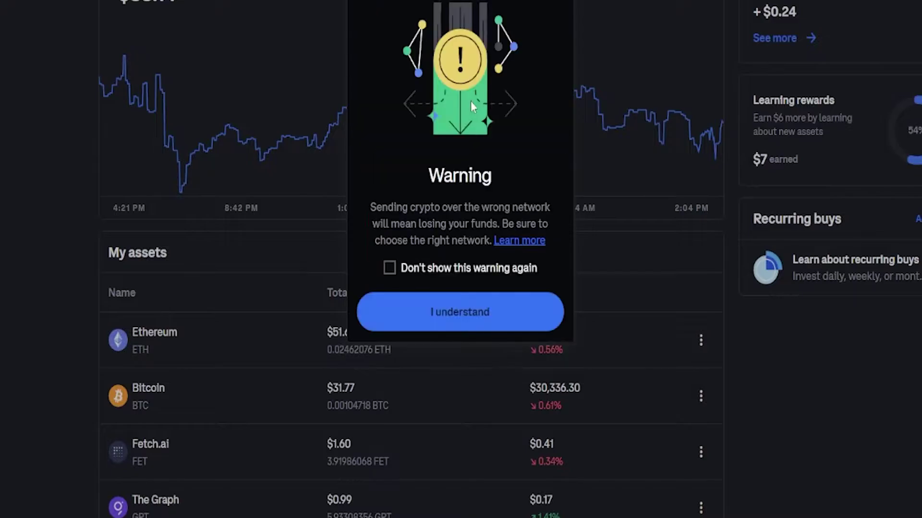
pyautogui.click(469, 309)
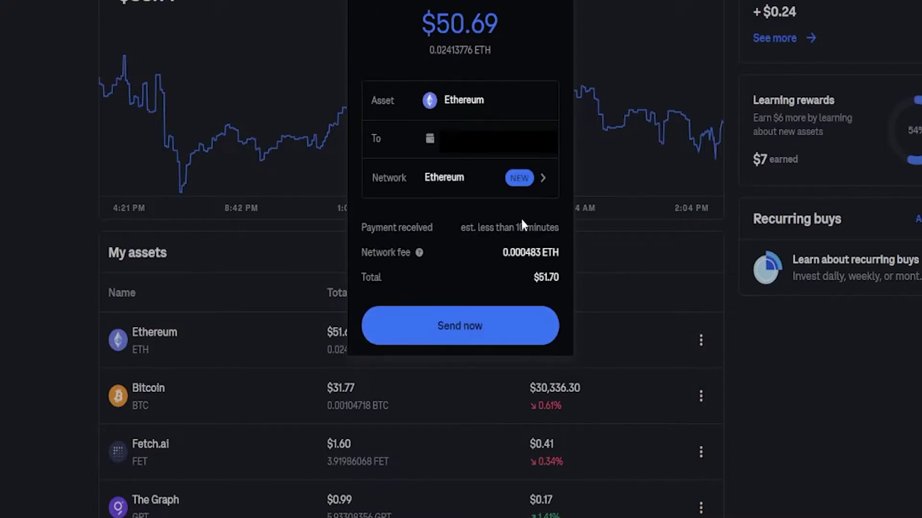
pyautogui.click(463, 322)
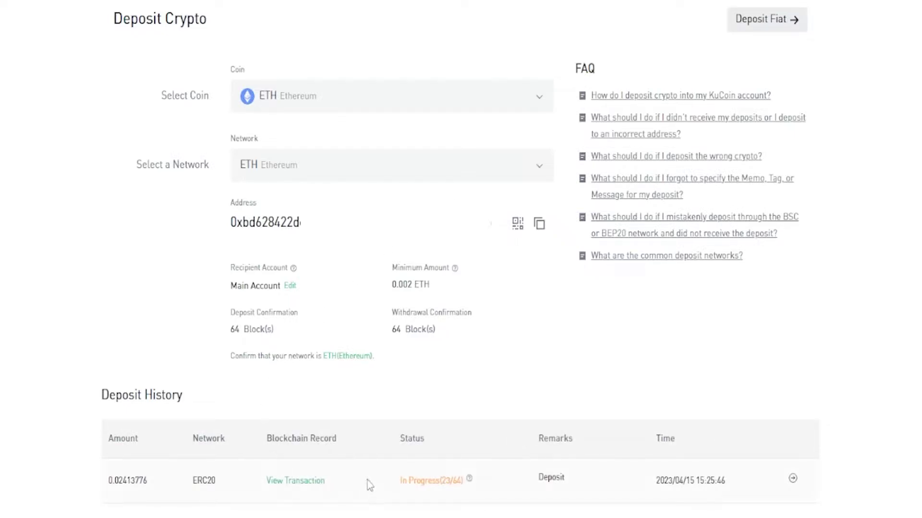
# - Watch the 0.02413776 ETH ERC20 deposit change from In Progress to Completed
pyautogui.moveTo(411, 477); pyautogui.dragTo(393, 485)
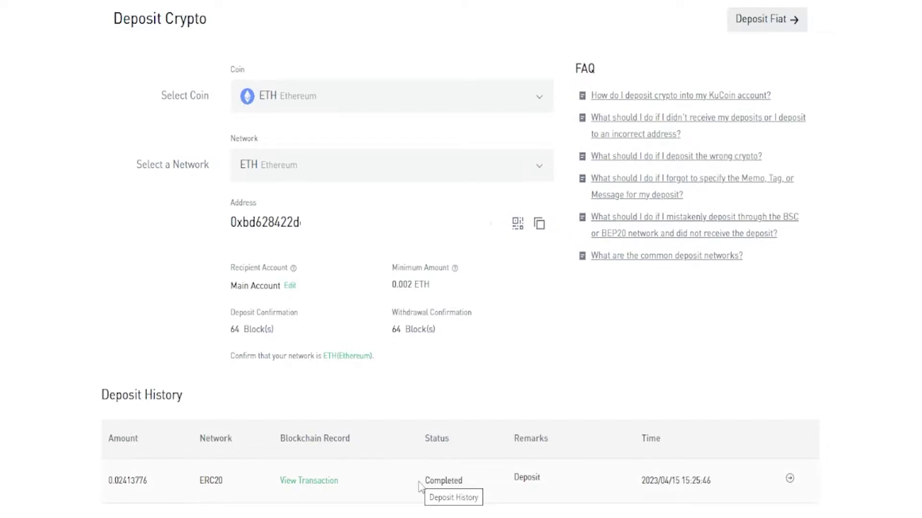
pyautogui.moveTo(424, 481); pyautogui.dragTo(472, 490)
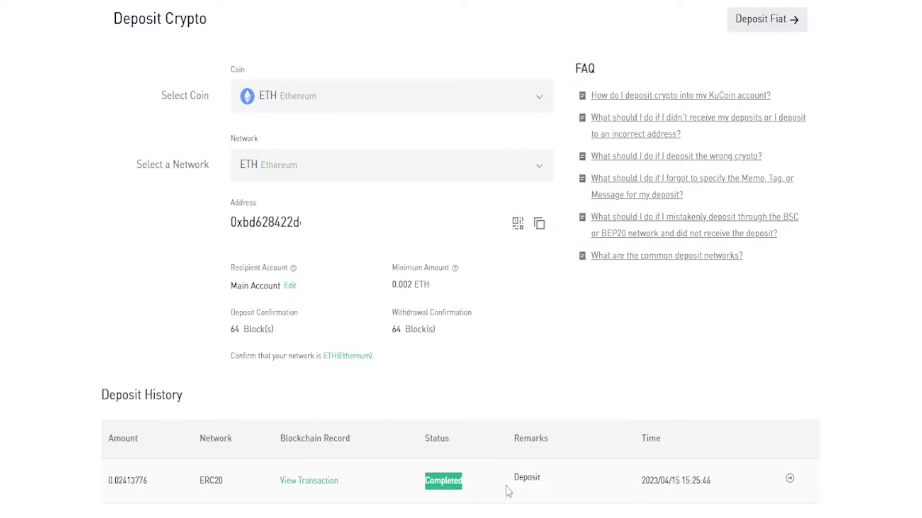
pyautogui.click(432, 501)
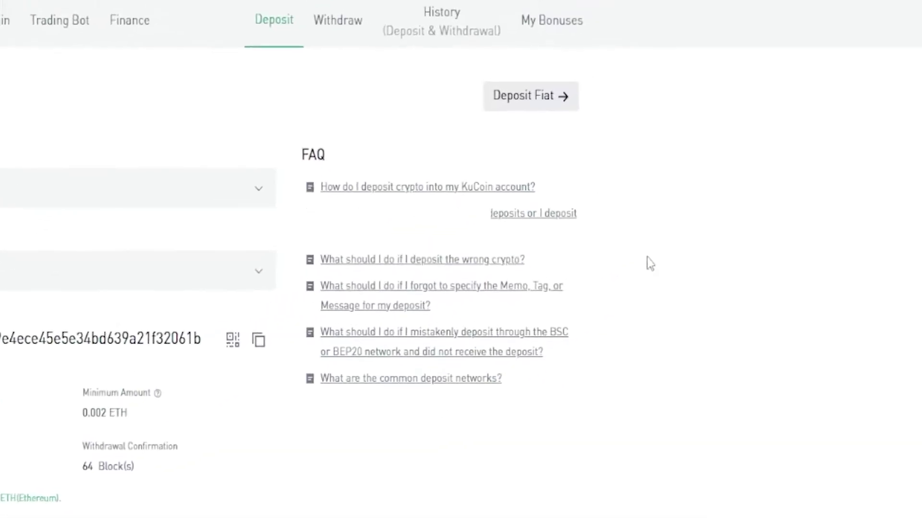
# - Open the Main Account and review the credited ETH balance figures
pyautogui.moveTo(643, 24)
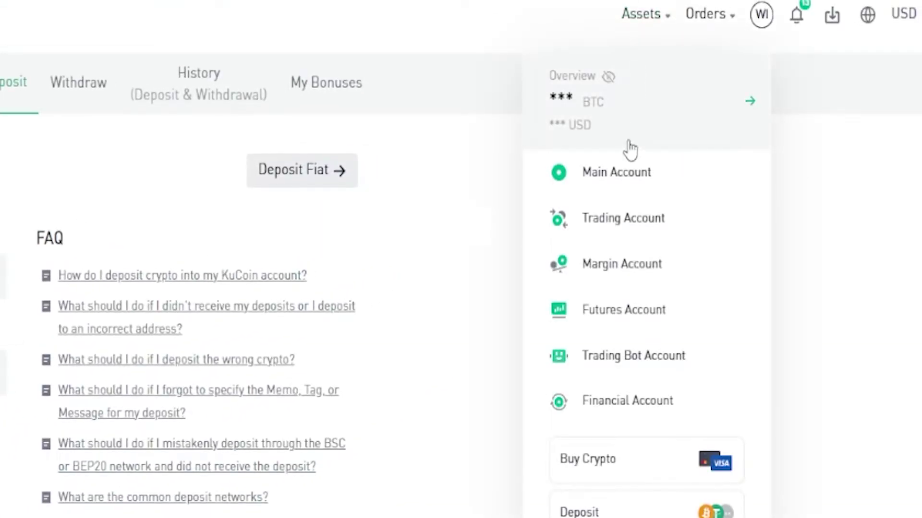
pyautogui.click(629, 178)
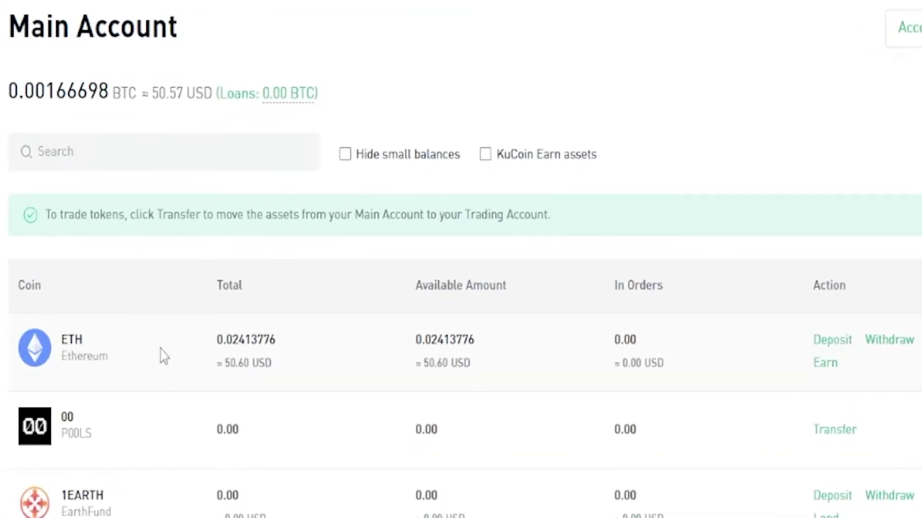
pyautogui.moveTo(164, 358); pyautogui.dragTo(654, 362)
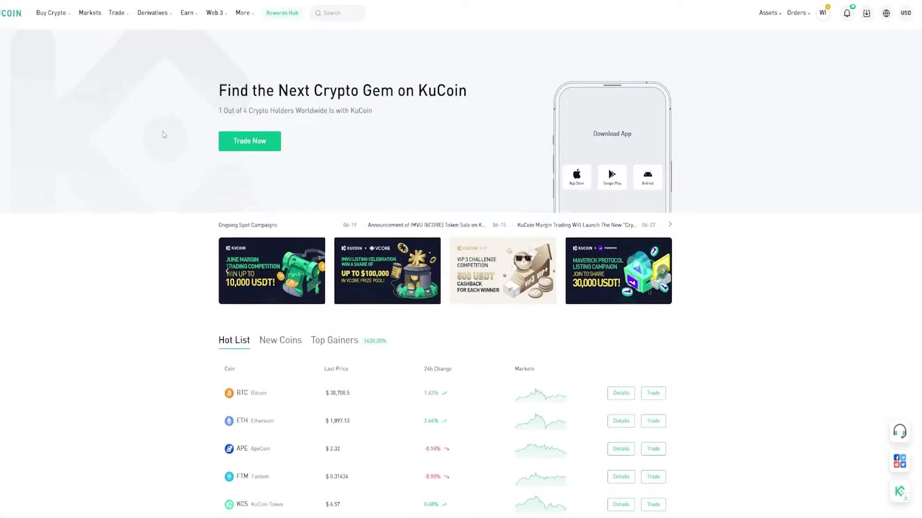
# - Open the Asset Overview showing 0.00213589 BTC total, mostly in the Trading Account
pyautogui.moveTo(739, 15)
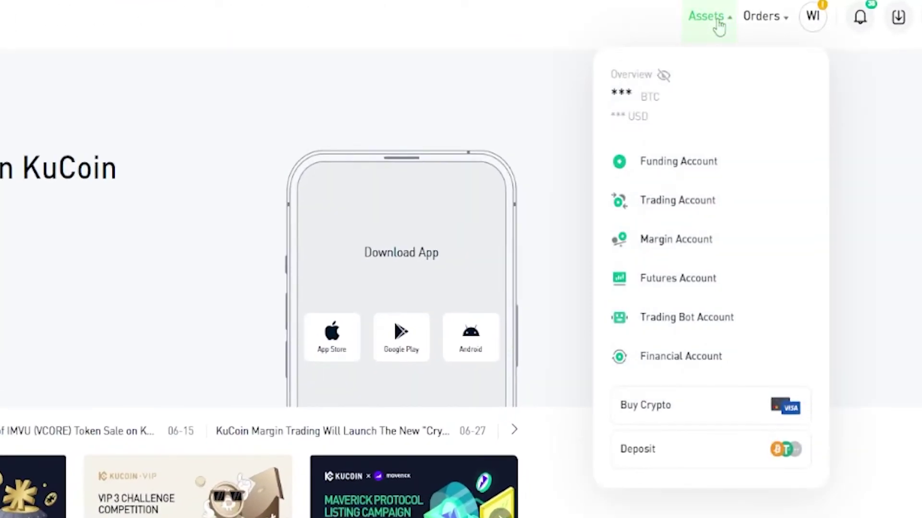
pyautogui.click(714, 80)
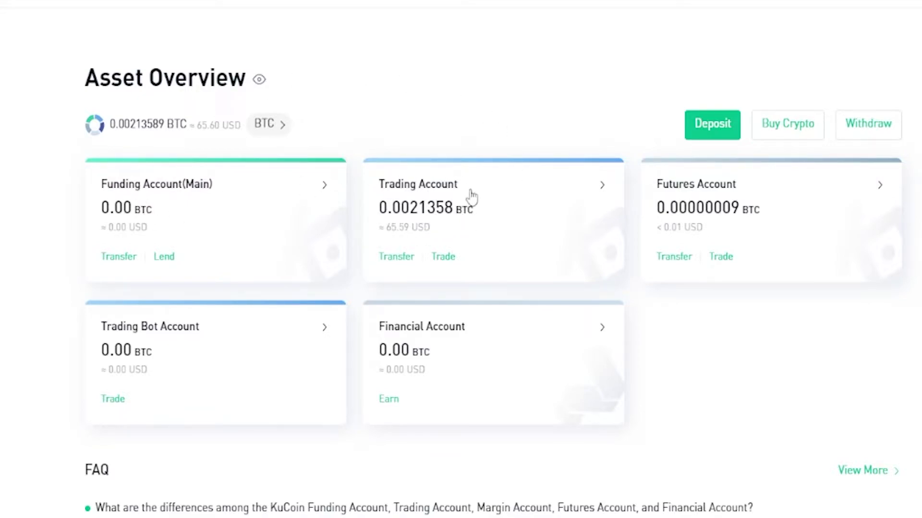
# - Transfer the maximum 0.03457403 ETH from the Trading Account to Funding Account(Main)
pyautogui.click(396, 260)
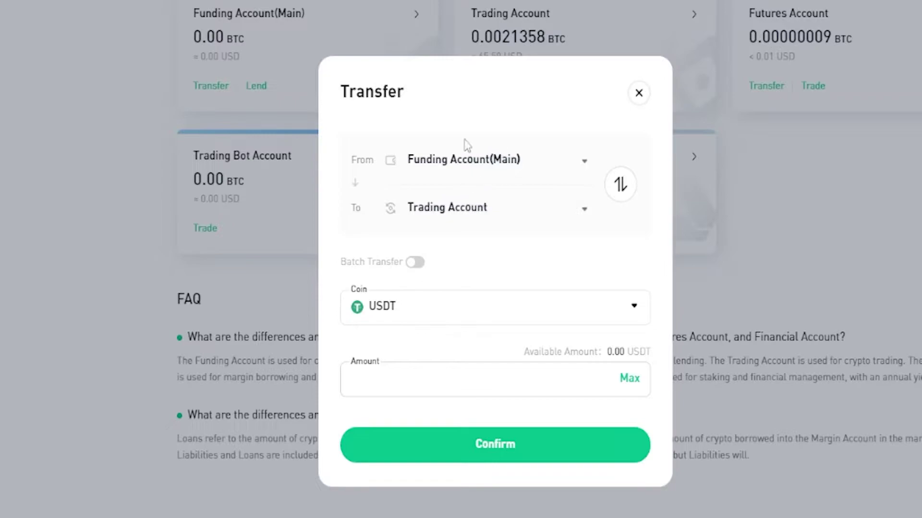
pyautogui.click(621, 187)
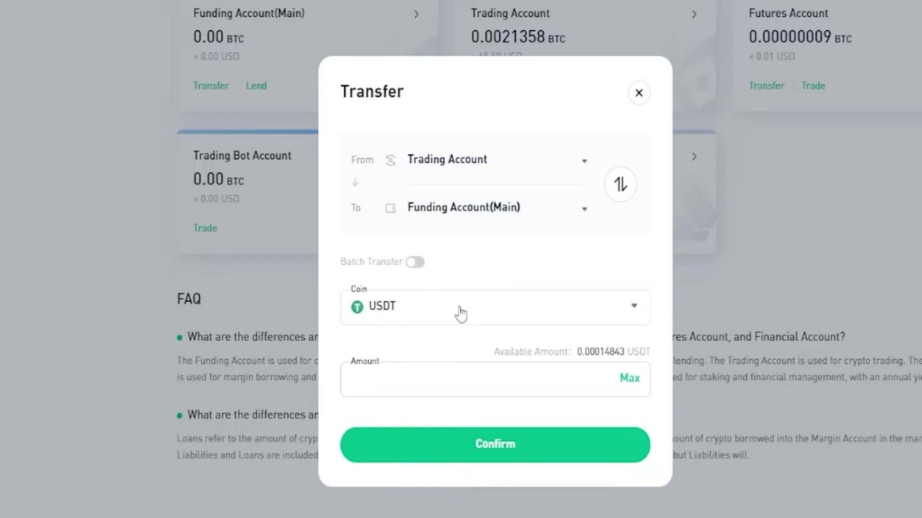
pyautogui.click(460, 309)
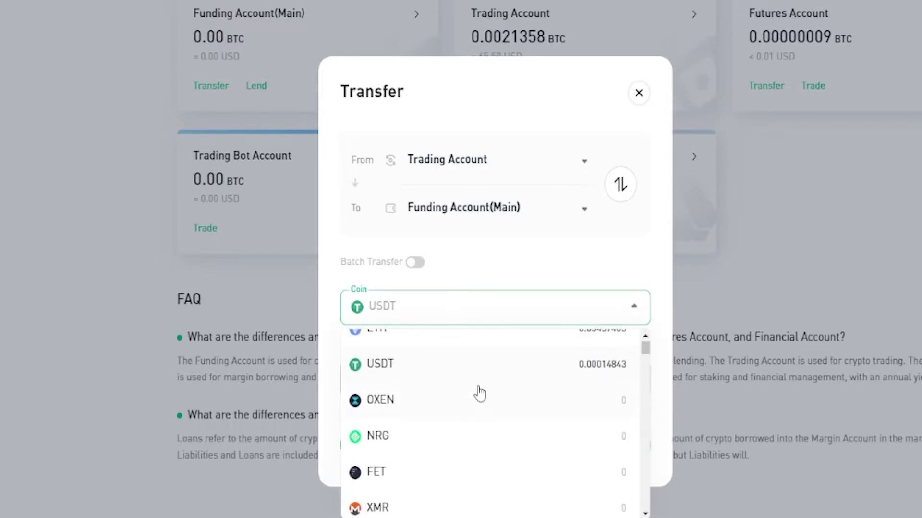
pyautogui.scroll(1, 481, 393)
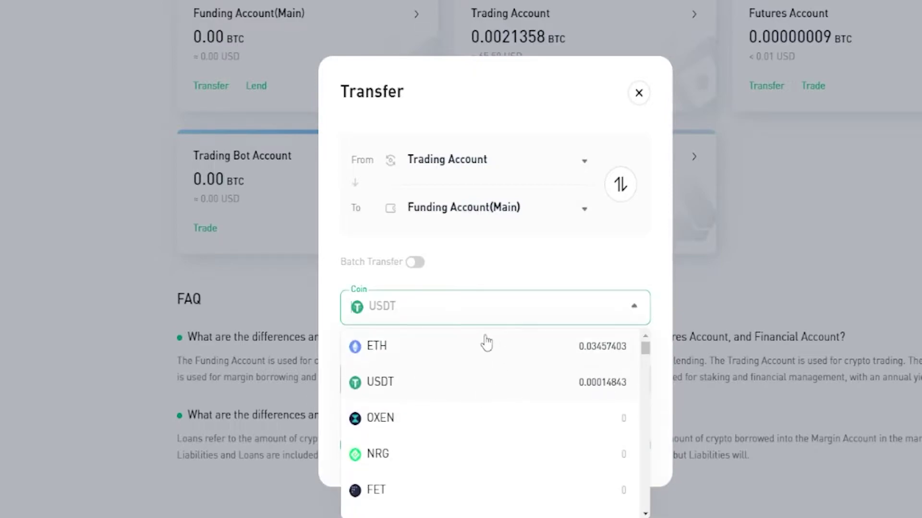
pyautogui.click(455, 349)
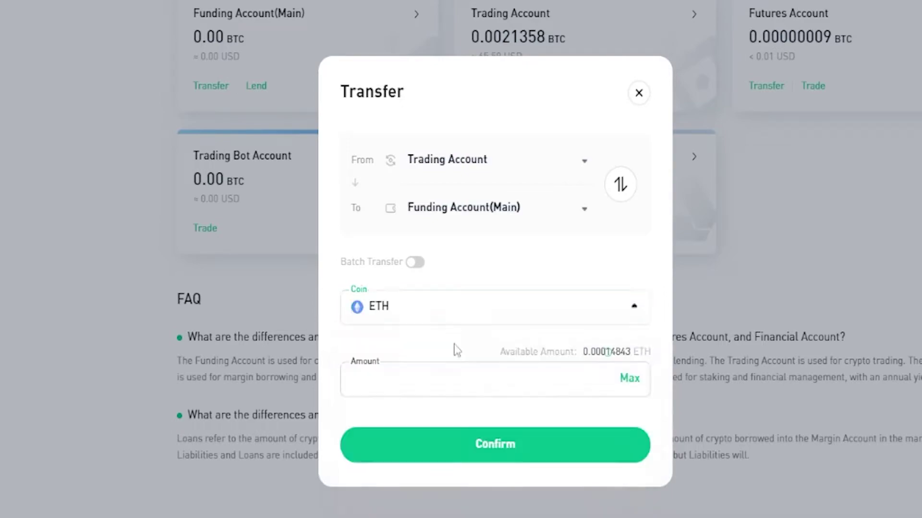
pyautogui.click(433, 383)
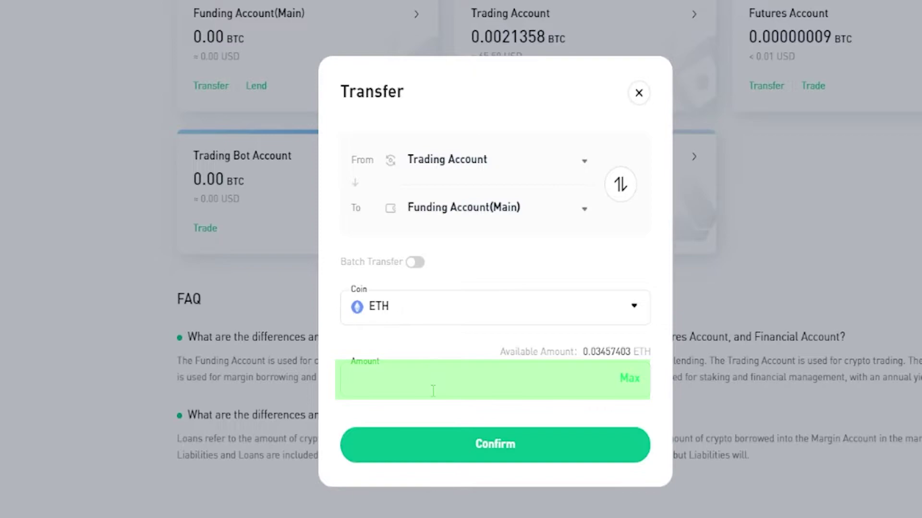
pyautogui.click(625, 381)
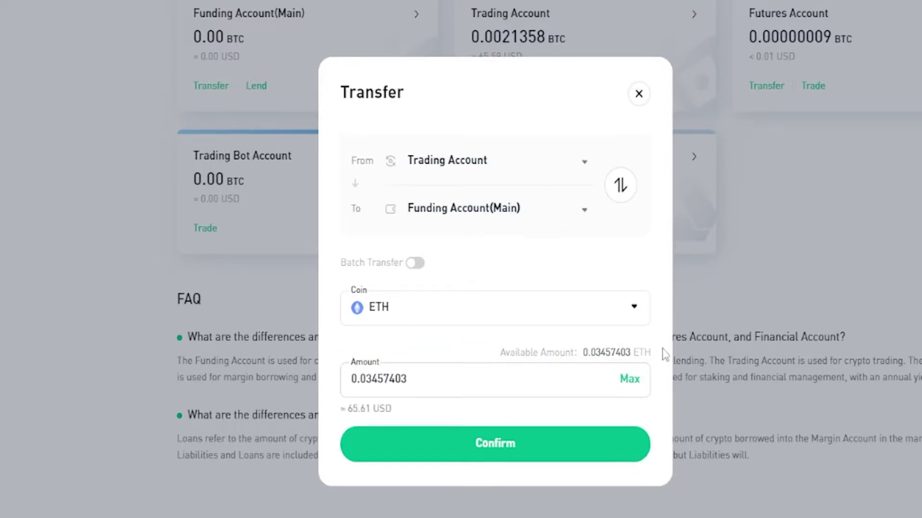
pyautogui.click(480, 459)
pyautogui.scroll(3, 408, 411)
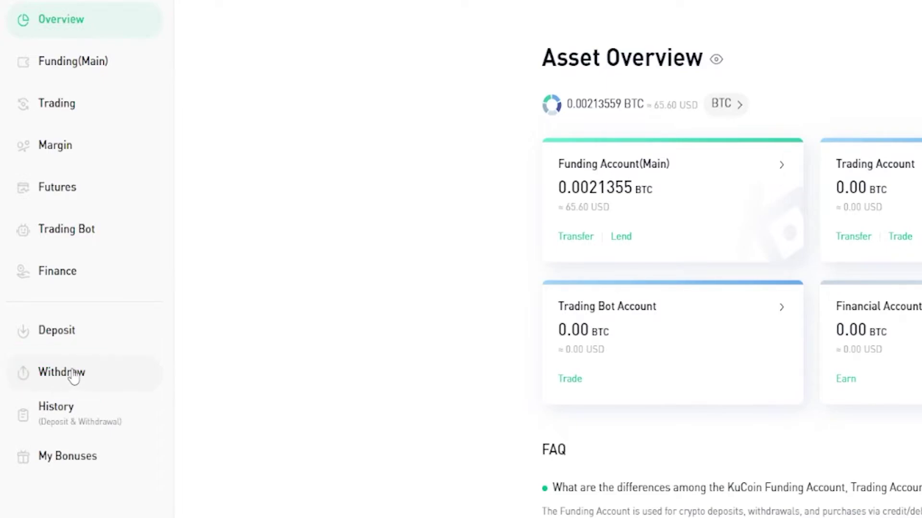
# - On the Withdraw Crypto page, keep ETH as the coin and choose the ERC20 Ethereum network
pyautogui.click(72, 377)
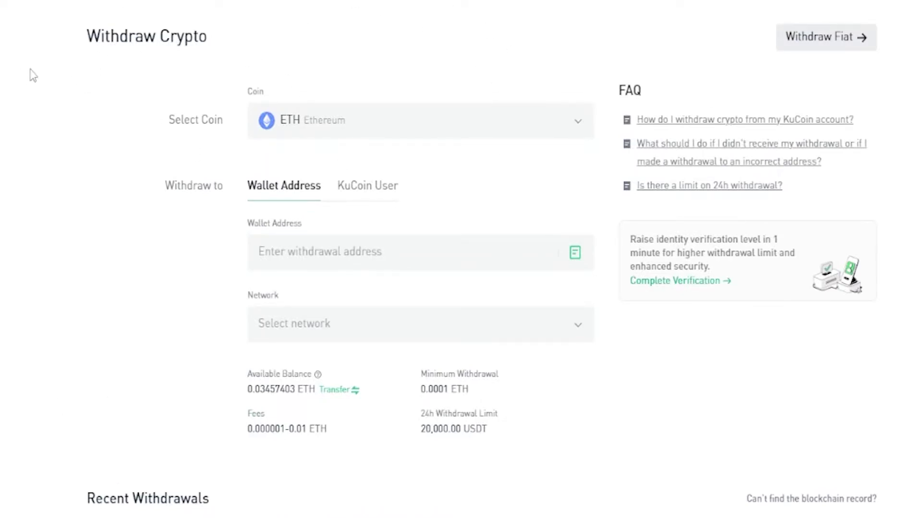
pyautogui.click(382, 127)
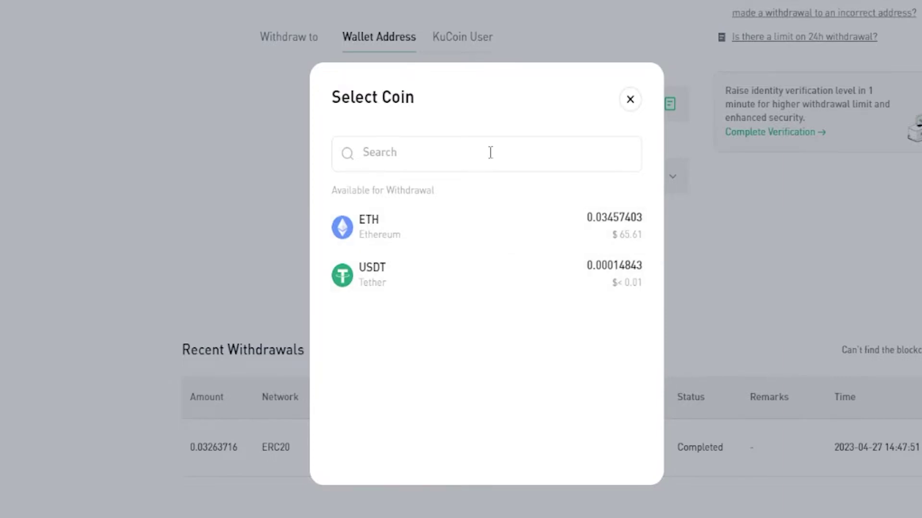
pyautogui.click(630, 99)
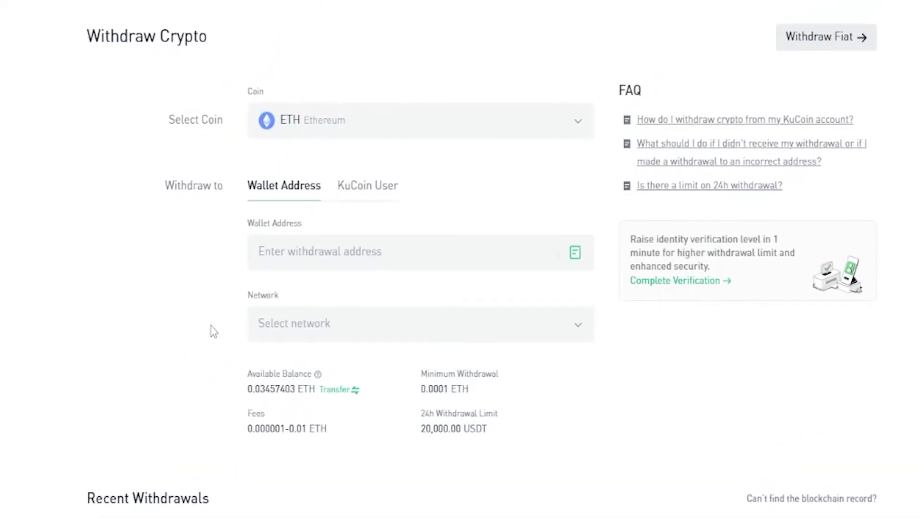
pyautogui.click(383, 323)
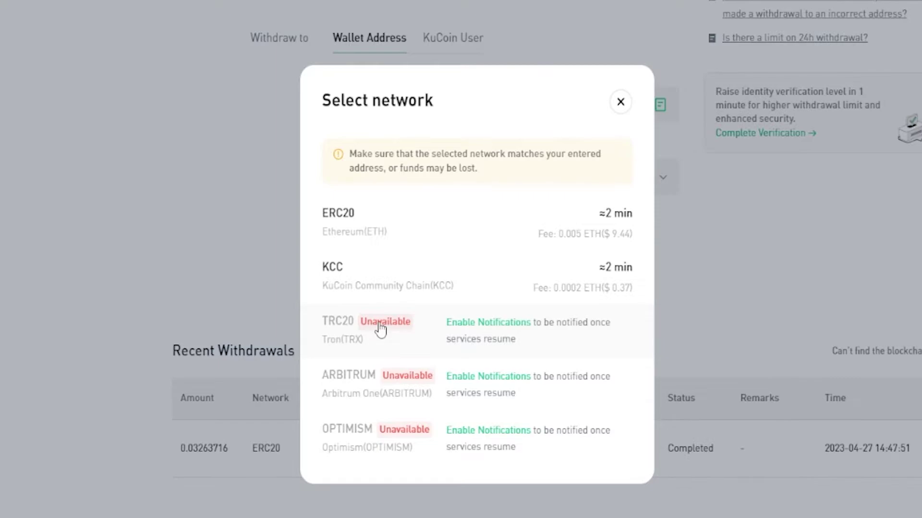
pyautogui.click(437, 226)
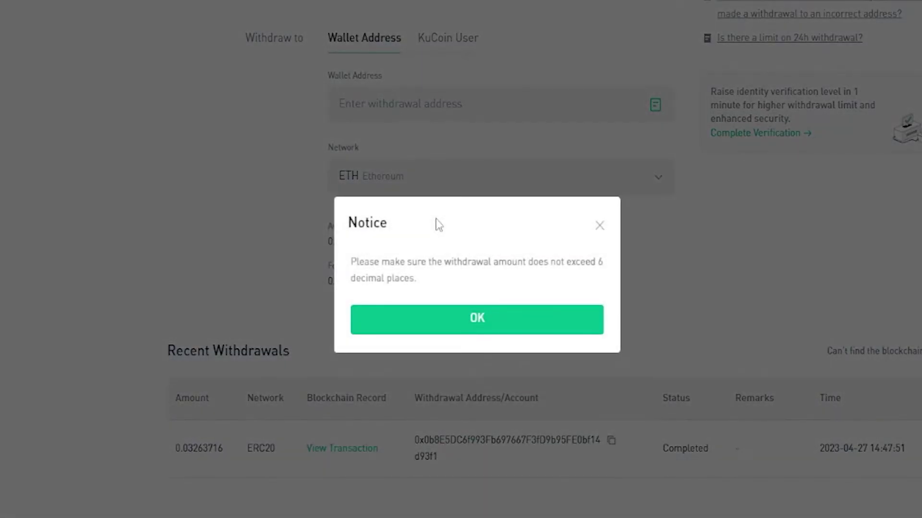
pyautogui.click(481, 321)
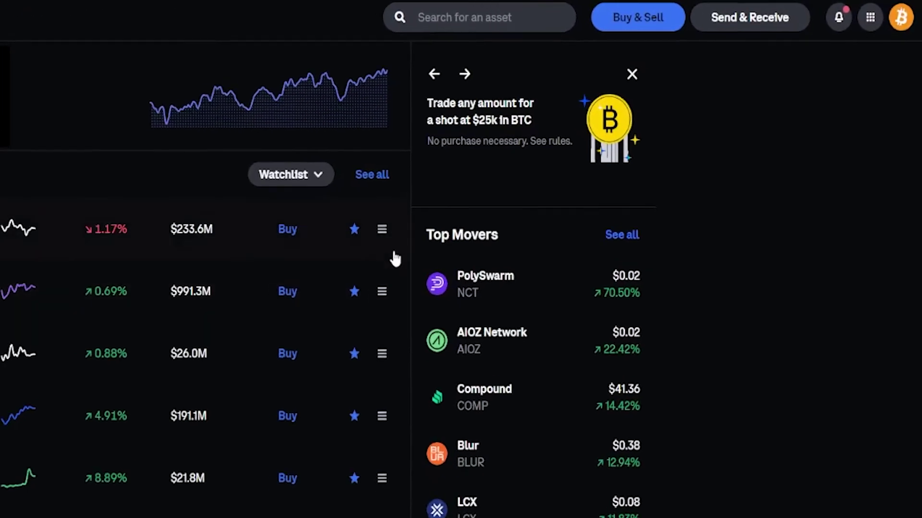
# - In Coinbase Receive, select Ethereum on the Ethereum network and copy its ETH address
pyautogui.click(750, 20)
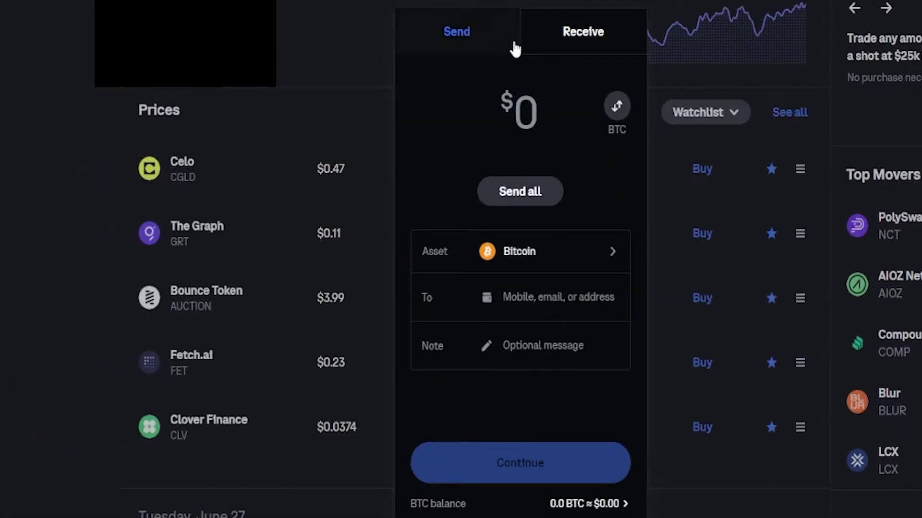
pyautogui.click(563, 43)
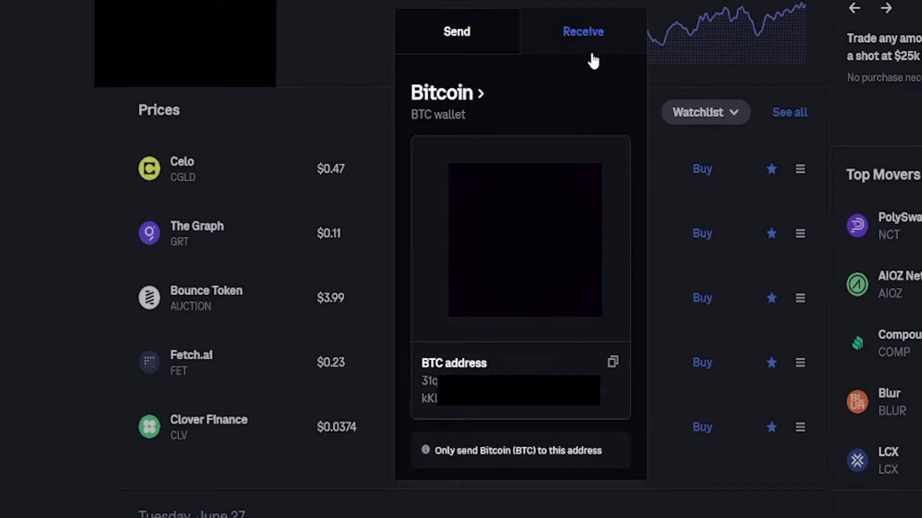
pyautogui.click(455, 95)
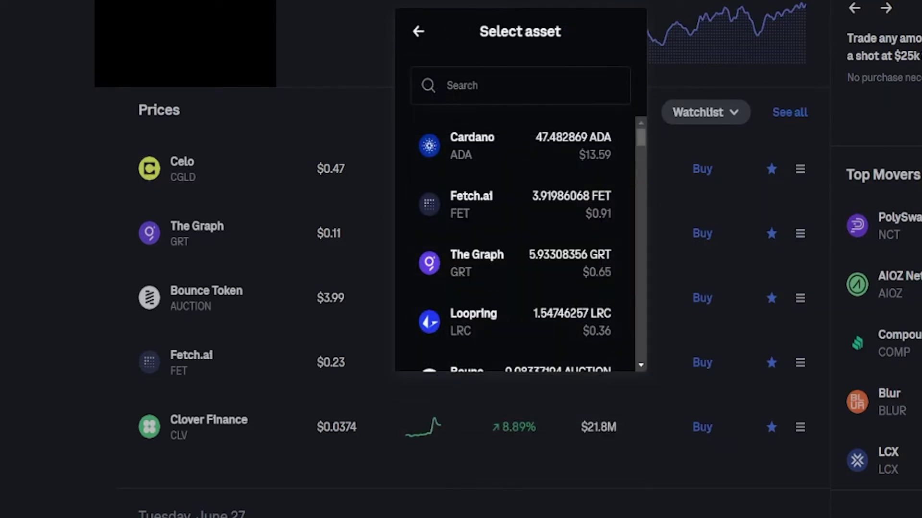
pyautogui.write('eth')
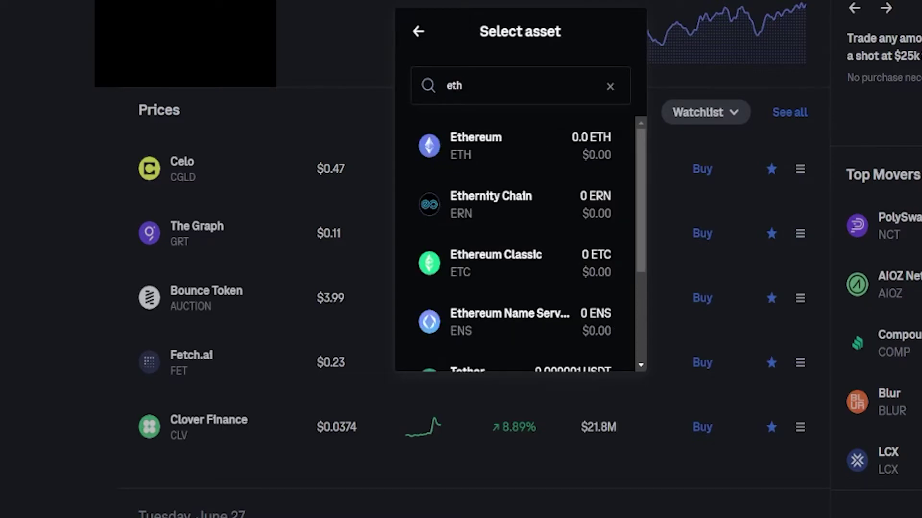
pyautogui.click(478, 142)
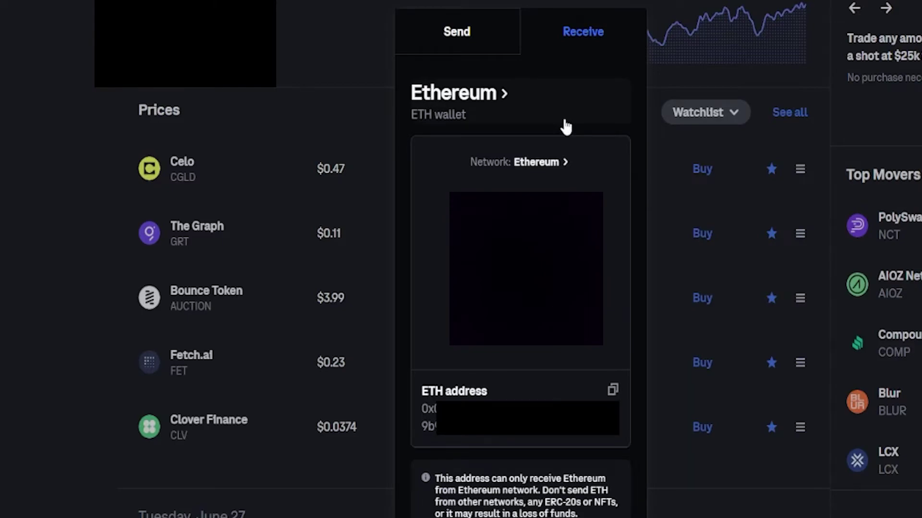
pyautogui.click(529, 163)
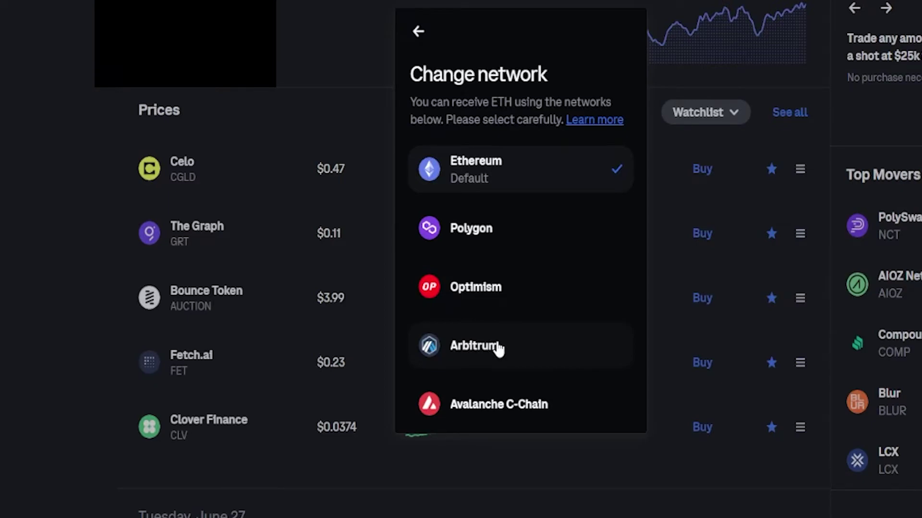
pyautogui.click(514, 172)
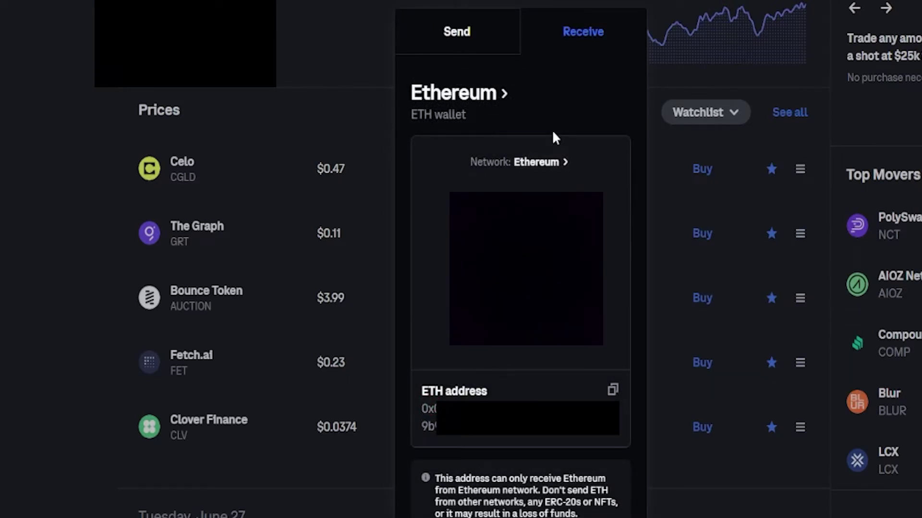
pyautogui.click(613, 391)
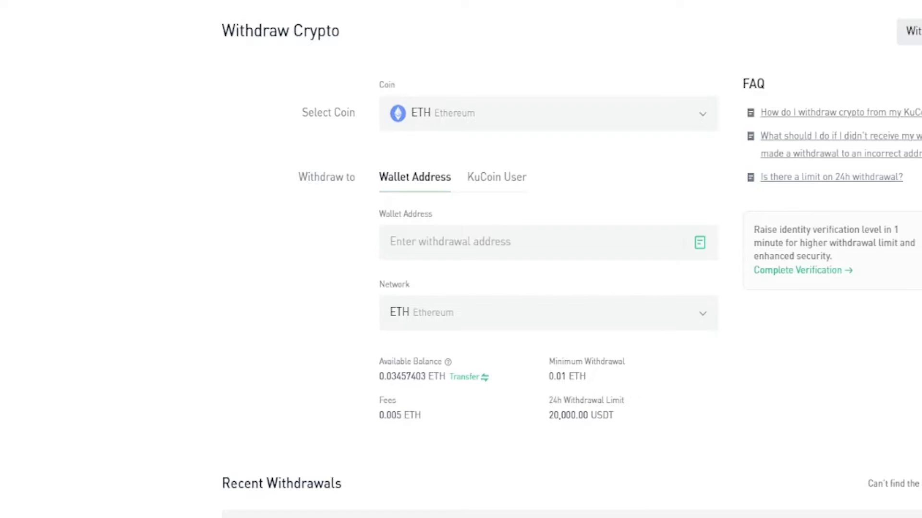
# - Paste the copied Coinbase ETH address into KuCoin's Wallet Address field
pyautogui.click(524, 233)
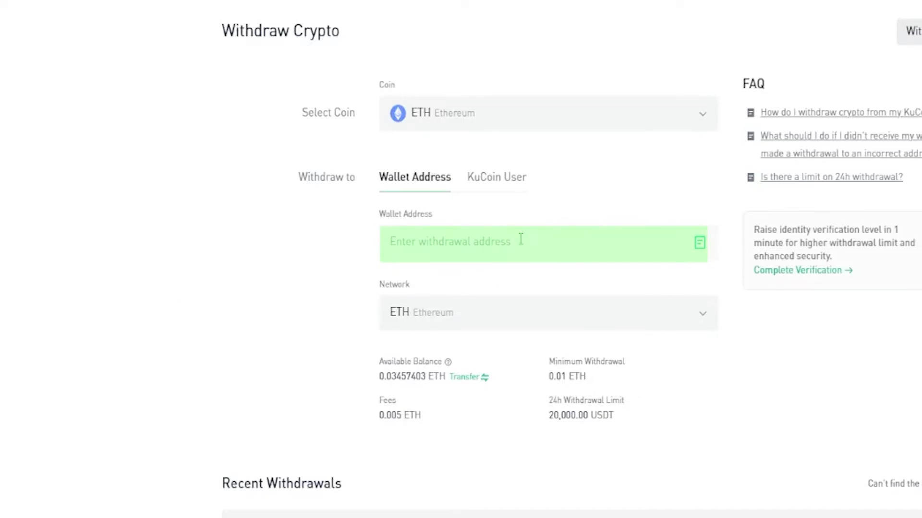
pyautogui.rightClick(520, 240)
pyautogui.click(551, 359)
pyautogui.click(489, 282)
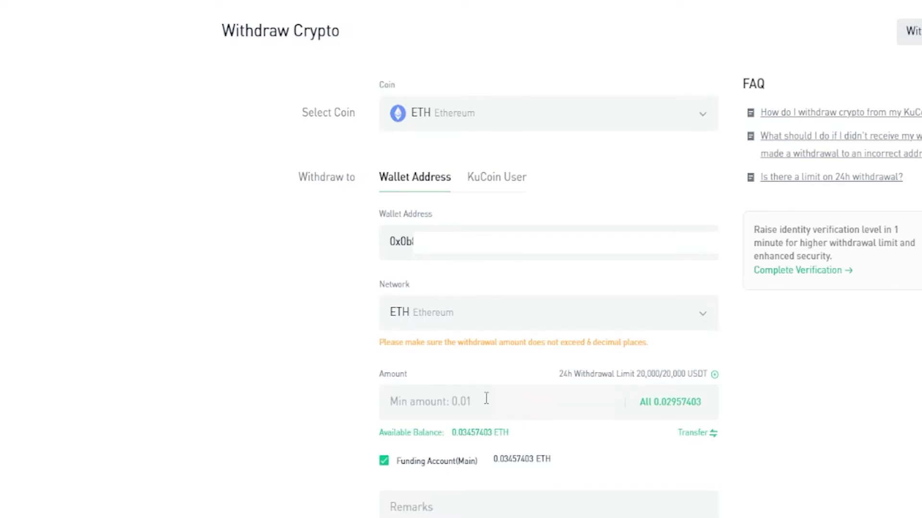
# - Set the amount to the full 0.02957403 ETH and submit the withdrawal
pyautogui.click(526, 409)
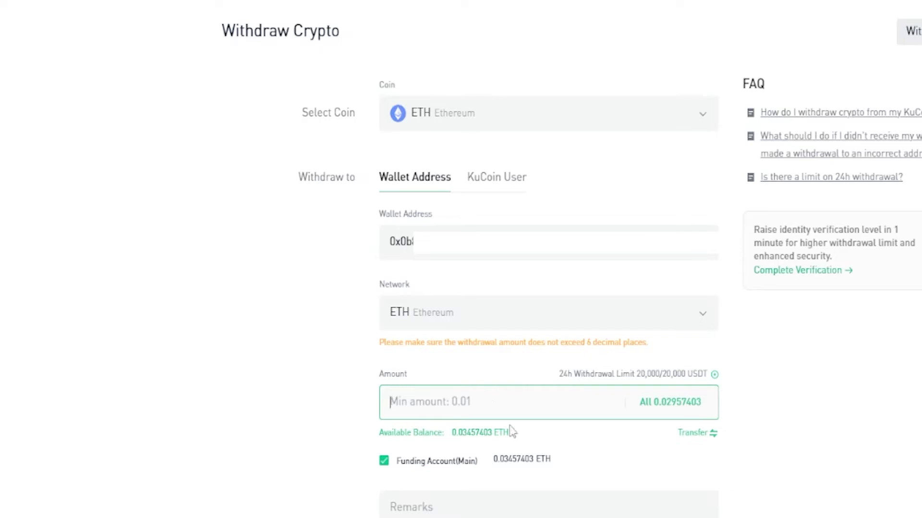
pyautogui.moveTo(370, 457)
pyautogui.mouseDown()
pyautogui.moveTo(497, 456)
pyautogui.moveTo(381, 452)
pyautogui.mouseUp()
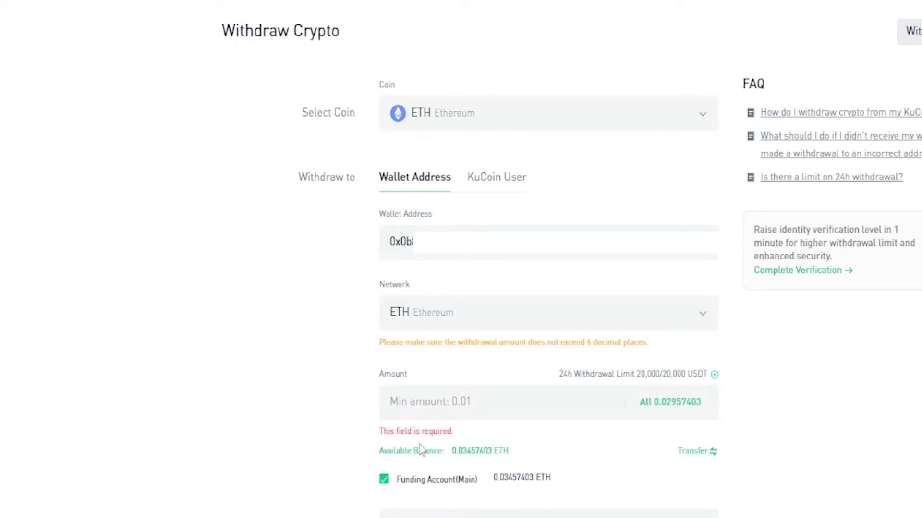
pyautogui.click(673, 407)
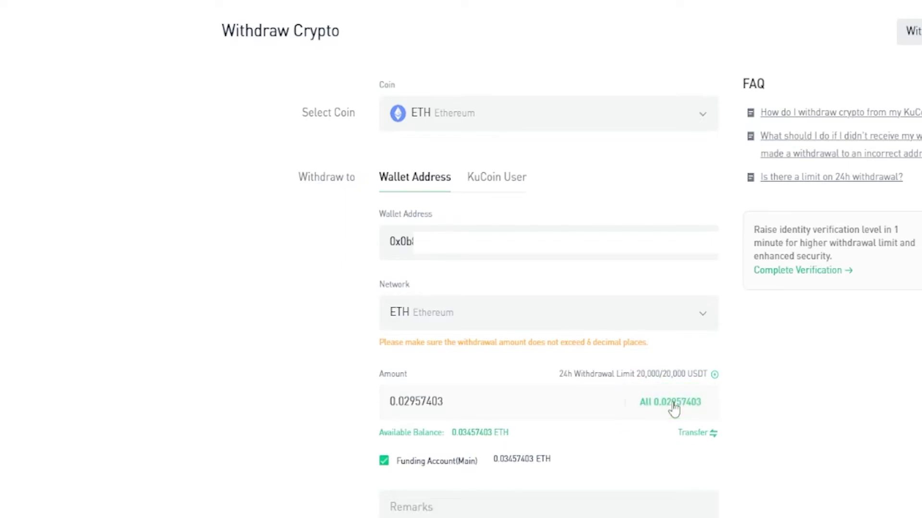
pyautogui.scroll(-3, 673, 407)
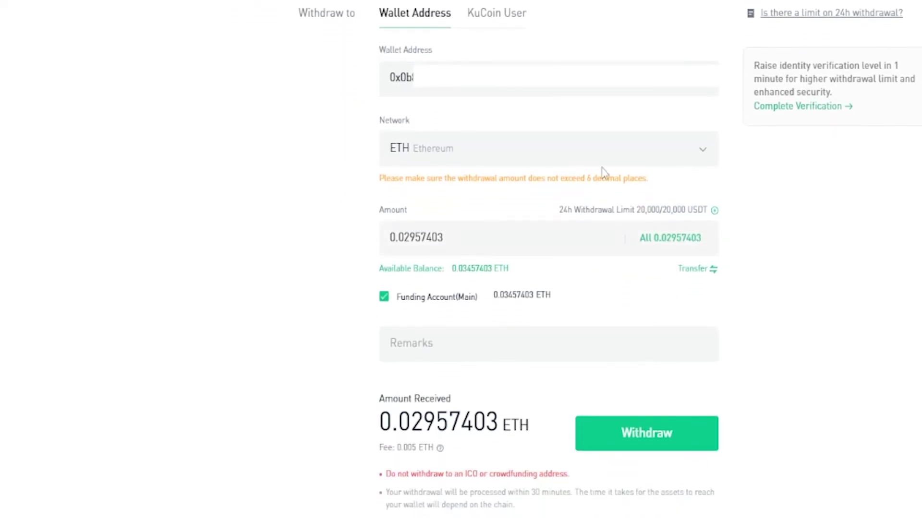
pyautogui.click(669, 430)
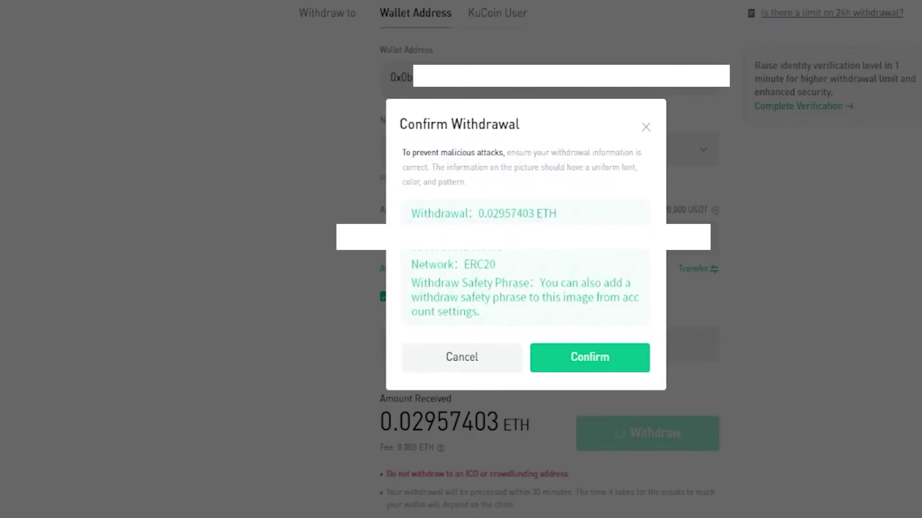
# - Confirm the 0.02957403 ETH ERC20 withdrawal, pass security verification, and dismiss the initiated notice
pyautogui.click(580, 357)
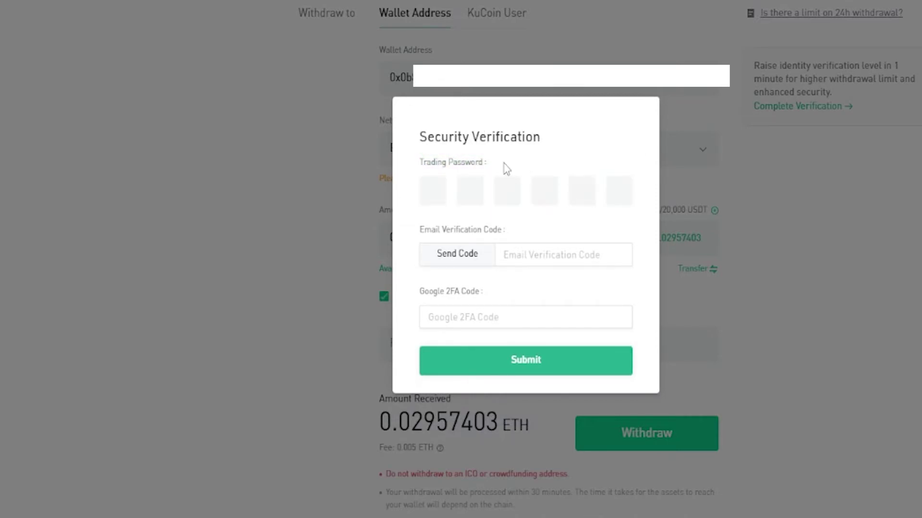
pyautogui.moveTo(421, 231)
pyautogui.mouseDown()
pyautogui.moveTo(491, 236)
pyautogui.moveTo(424, 221)
pyautogui.mouseUp()
pyautogui.click(457, 259)
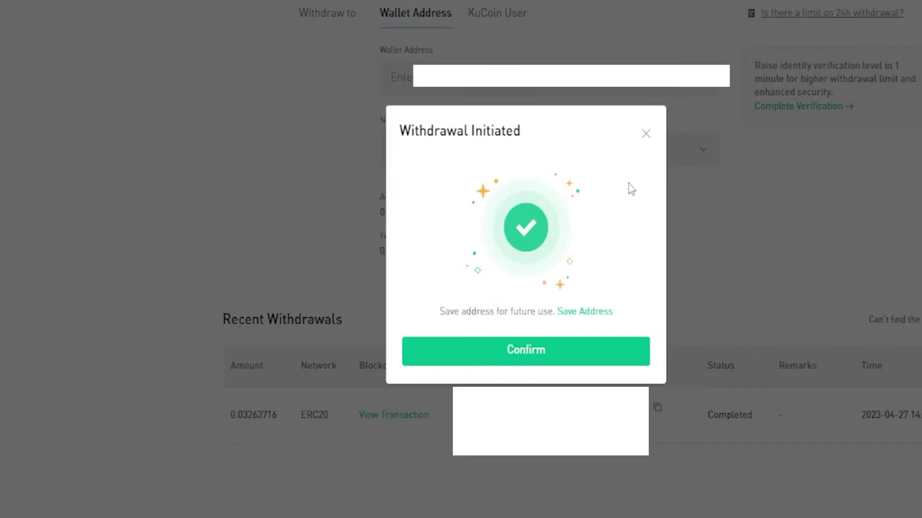
pyautogui.moveTo(402, 139); pyautogui.dragTo(548, 128)
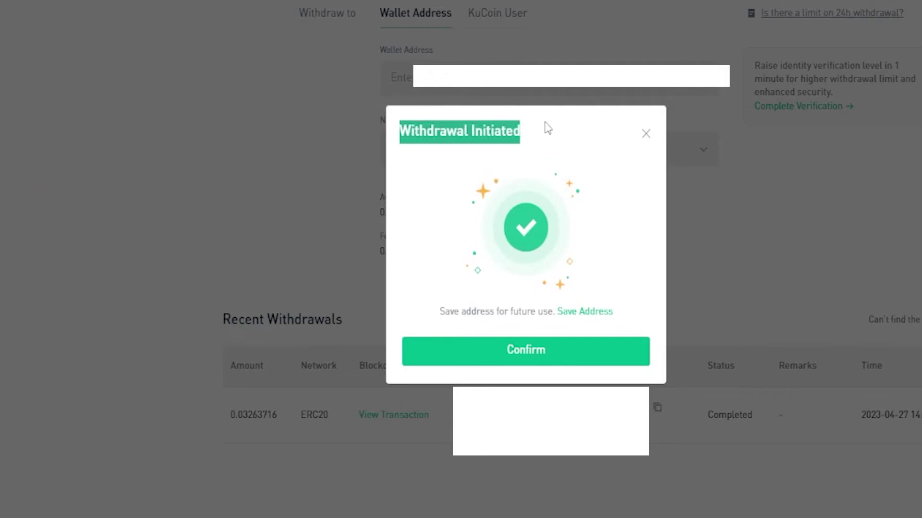
pyautogui.click(526, 355)
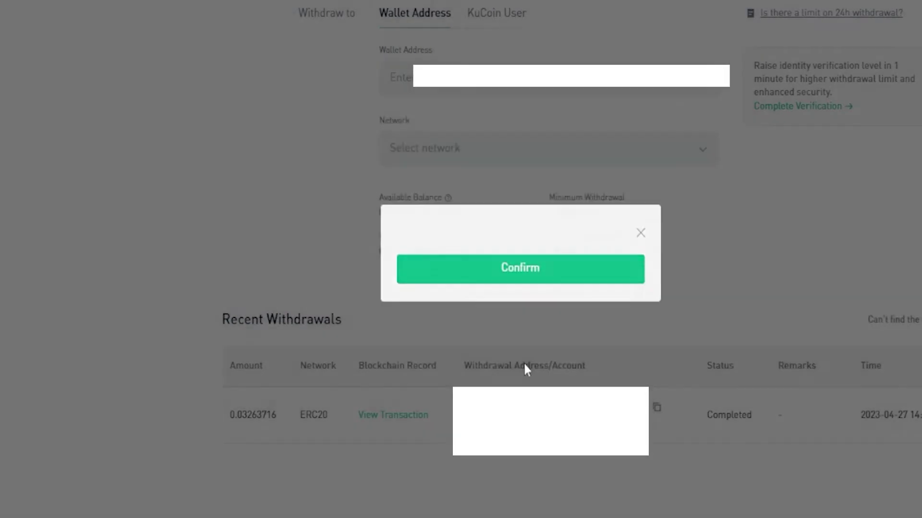